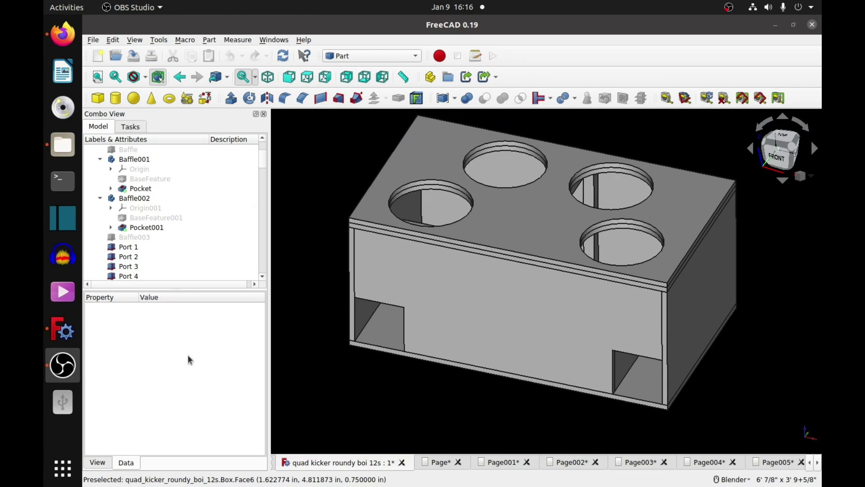
- Orbit the subwoofer box to view its underside, then return to a top view showing the four driver holes
middle_click_drag(491, 314, 472, 329)
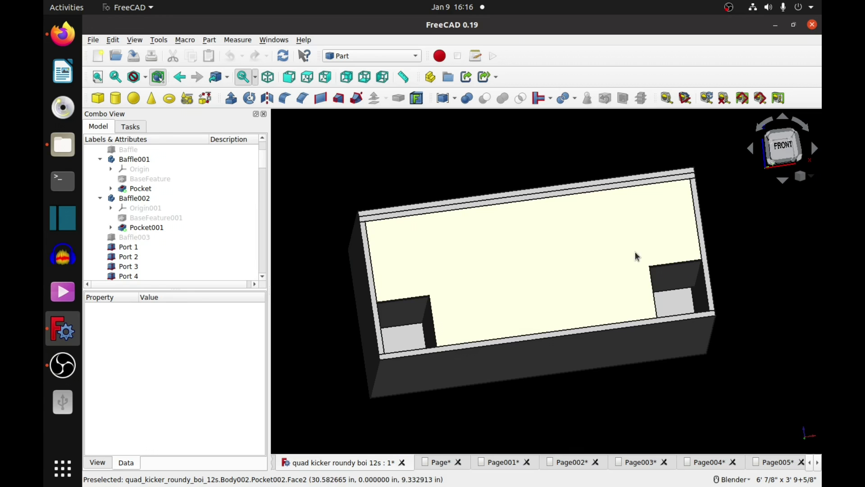
middle_click_drag(657, 225, 550, 266)
- Hide the outer baffle layer Pocket001 and the inner baffle layer Pocket to expose the interior
left_click(549, 268)
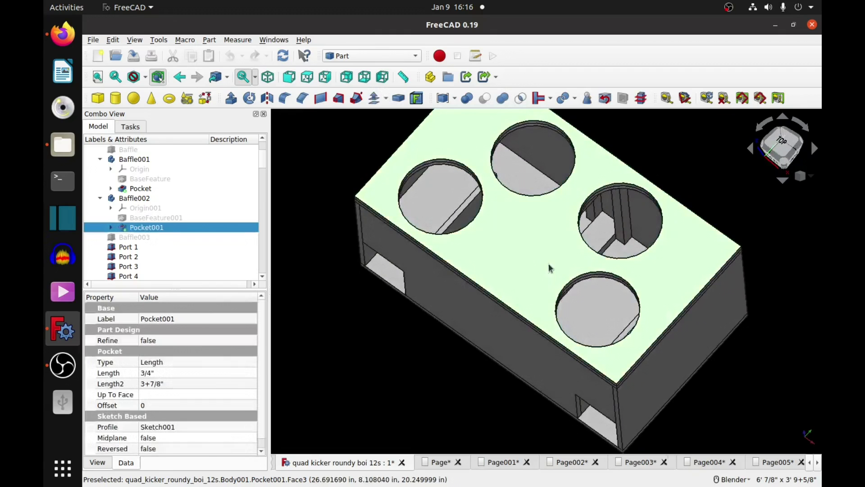
key("space")
left_click(561, 263)
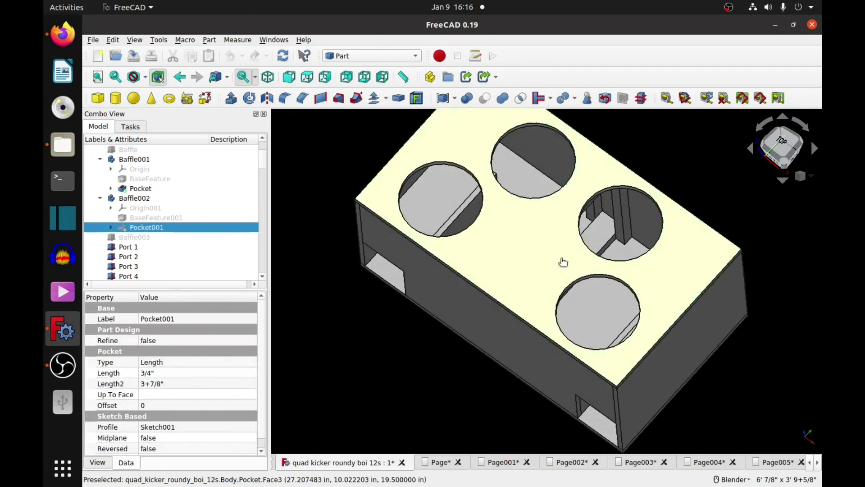
key("space")
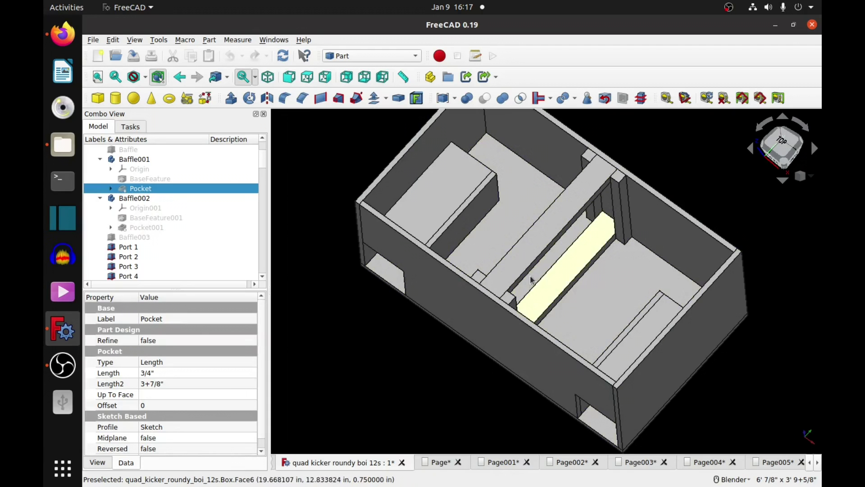
- Orbit and zoom into the open box to inspect the internal bracing shelves and port channels
middle_click_drag(531, 281, 554, 228)
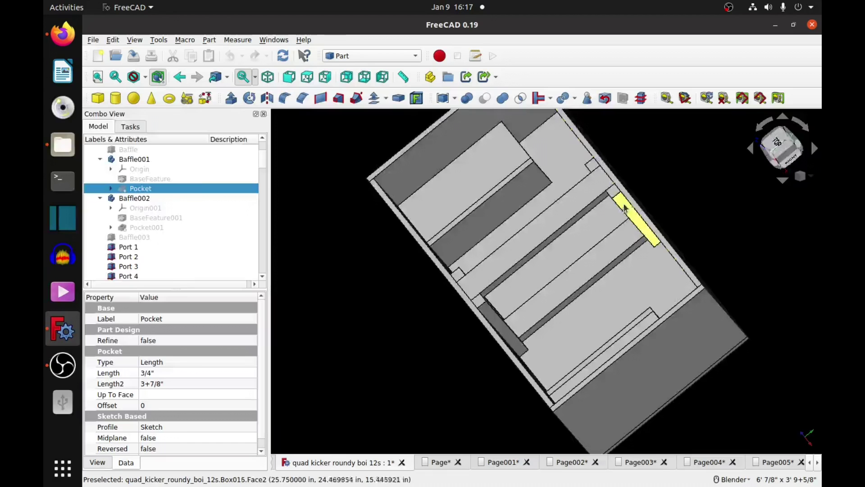
key("0")
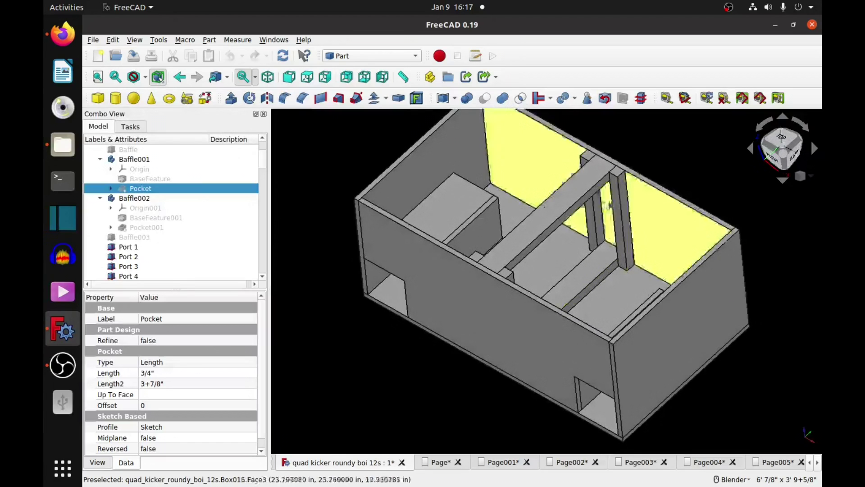
middle_click_drag(648, 276, 603, 336)
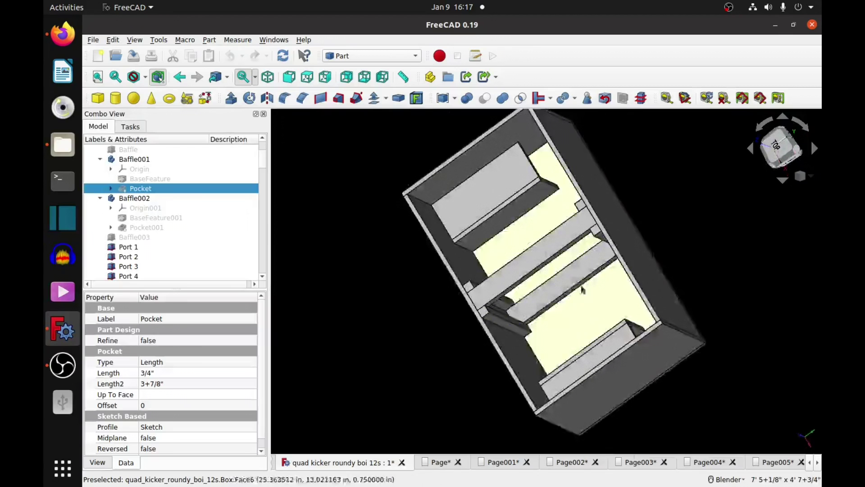
scroll(579, 294, "up", 3)
scroll(579, 293, "up", 3)
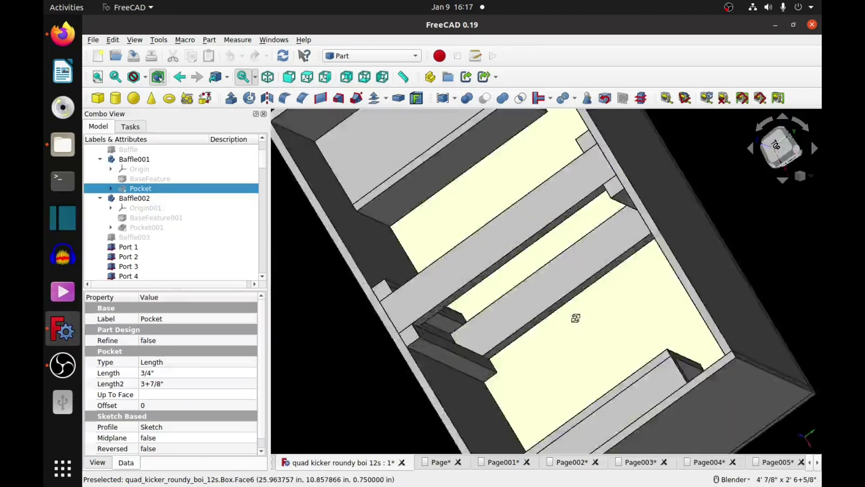
middle_click_drag(575, 315, 533, 319)
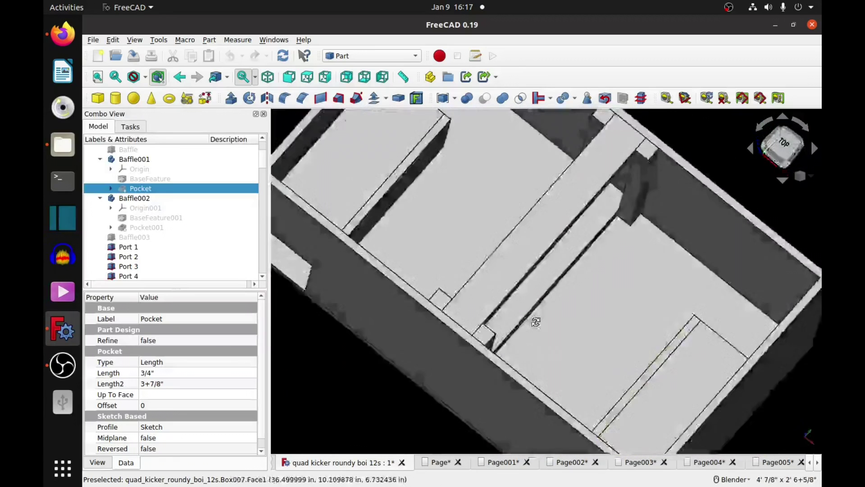
scroll(514, 316, "down", 6)
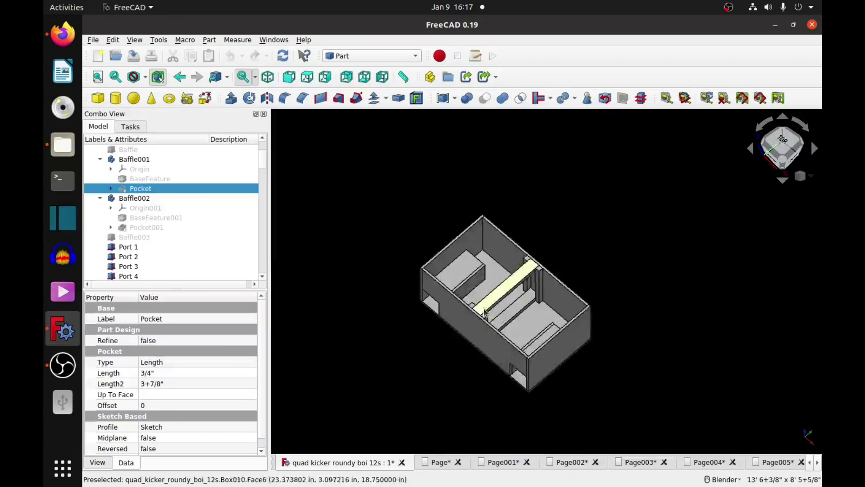
scroll(483, 302, "up", 2)
- Show Pocket001 again, select Pocket, and orbit to a top-front view of the closed box
left_click(176, 228)
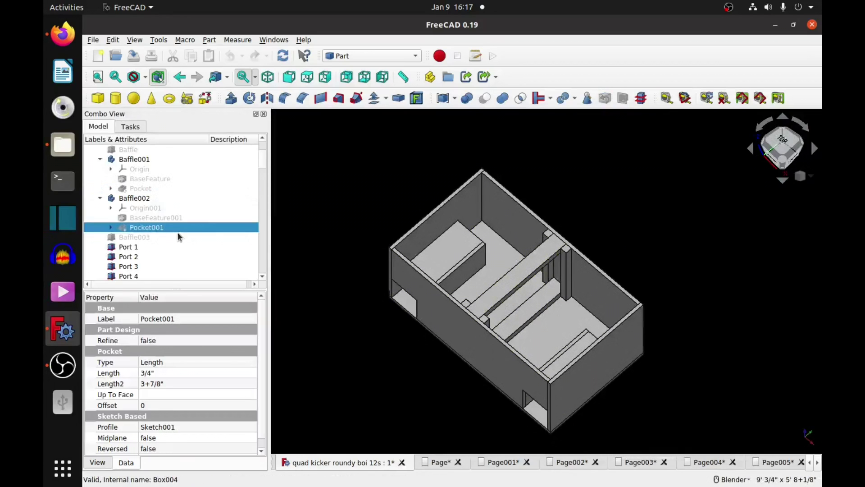
key("space")
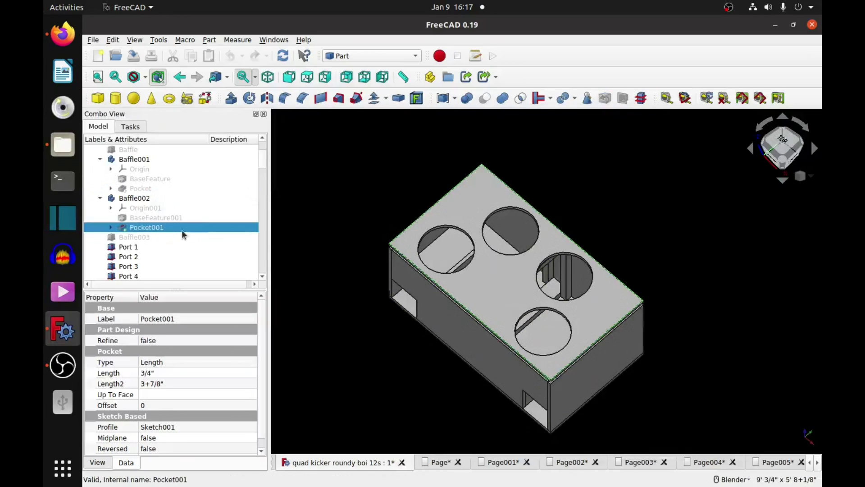
left_click(148, 188)
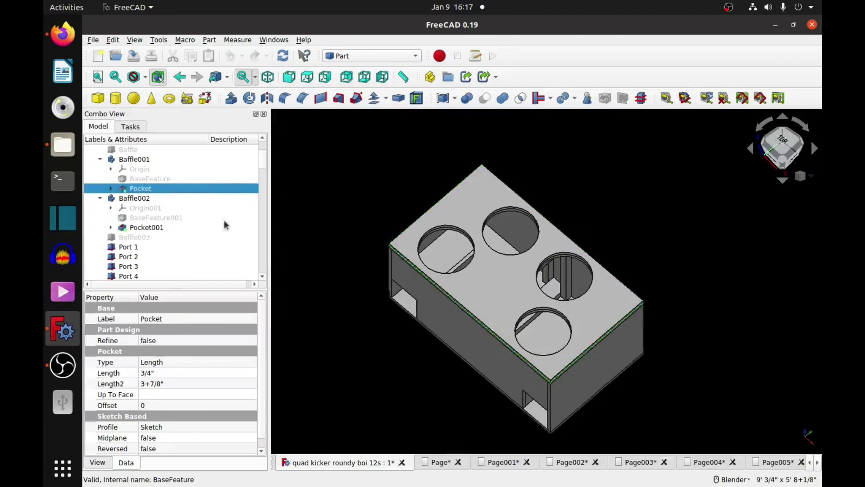
middle_click_drag(577, 317, 747, 263)
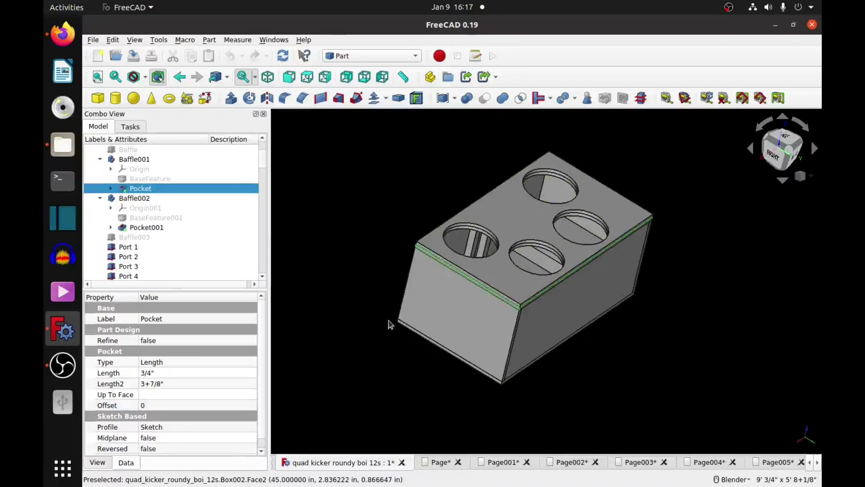
middle_click_drag(390, 324, 610, 331)
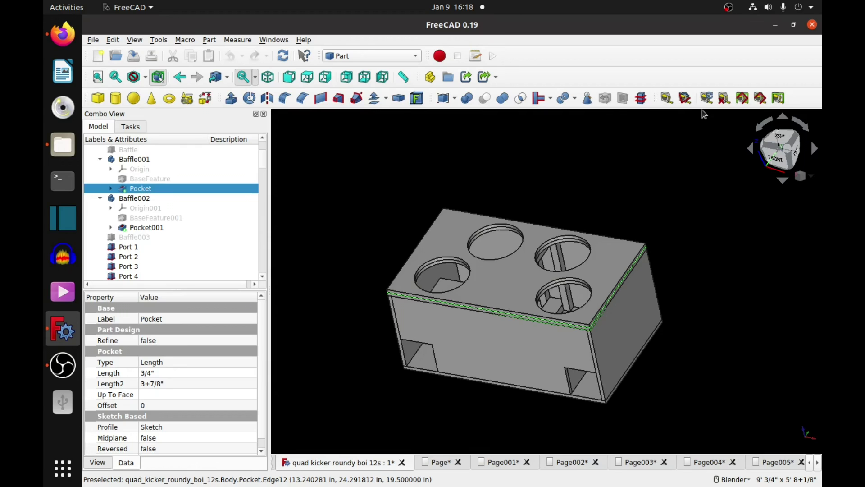
left_click(516, 279)
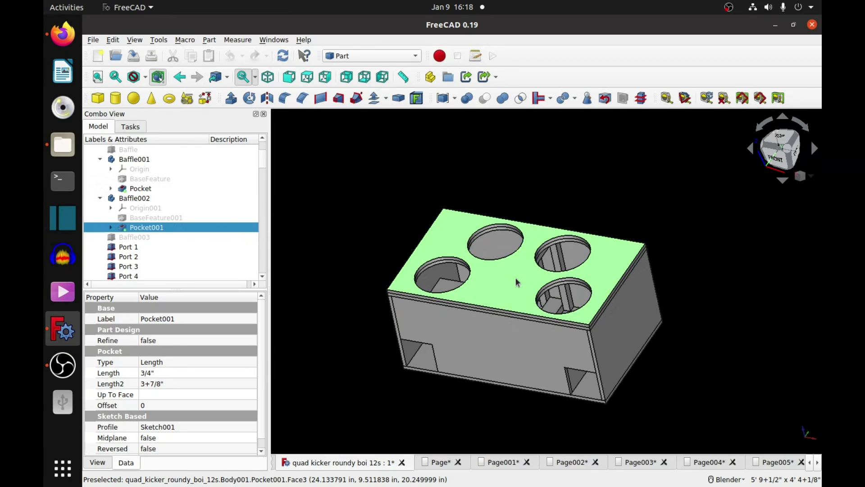
key("space")
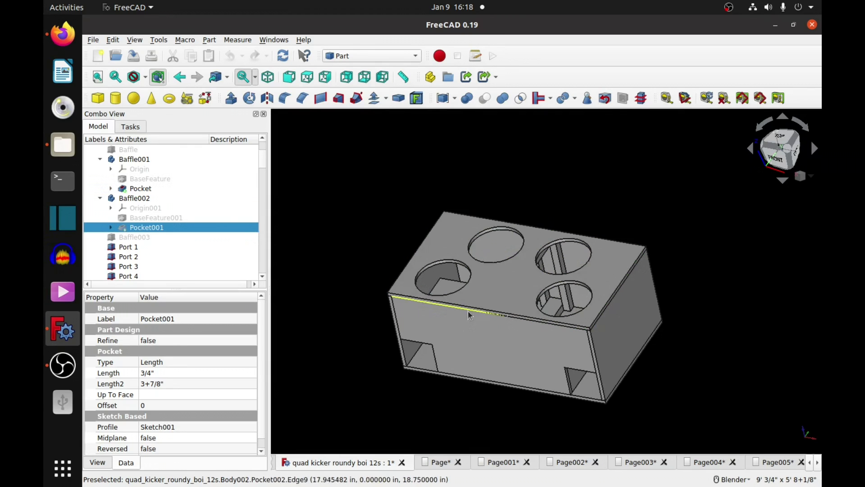
left_click(487, 275)
key("space")
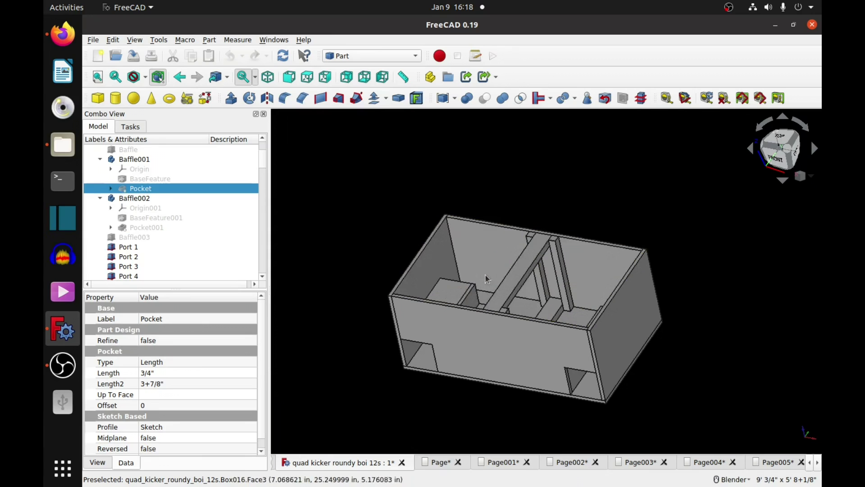
middle_click_drag(486, 274, 588, 329)
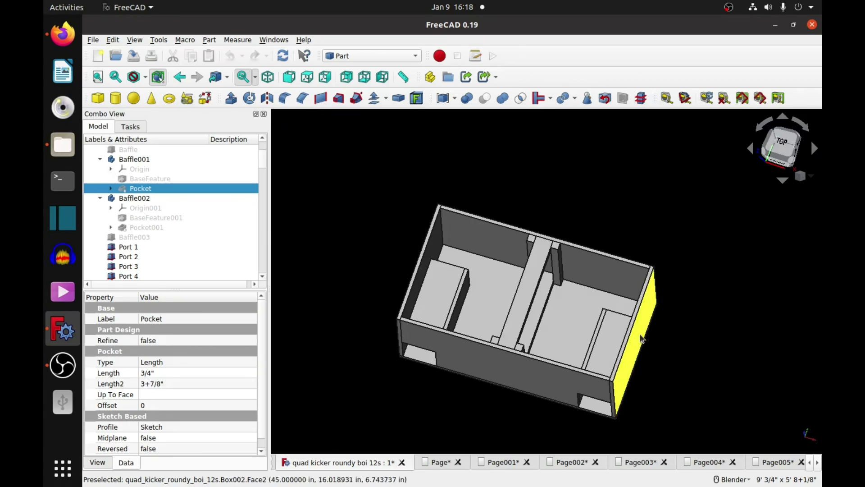
middle_click_drag(577, 356, 477, 283)
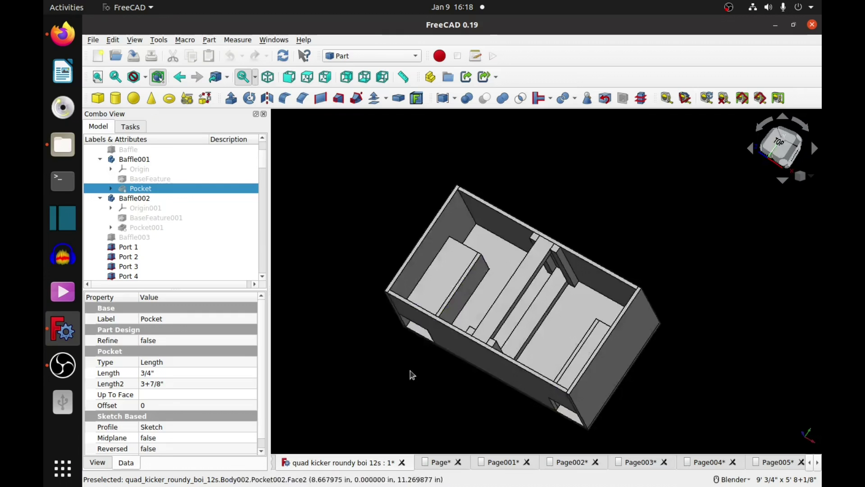
middle_click_drag(412, 373, 444, 302)
scroll(444, 302, "up", 3)
scroll(444, 303, "up", 2)
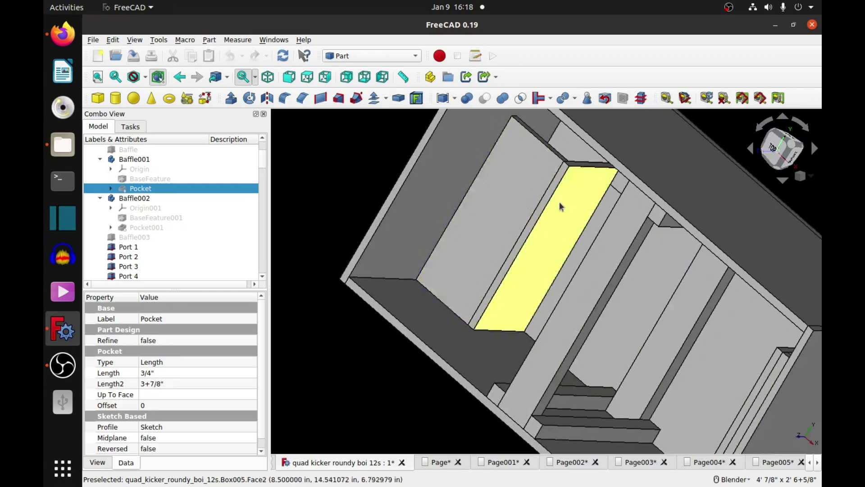
middle_click_drag(529, 404, 762, 252)
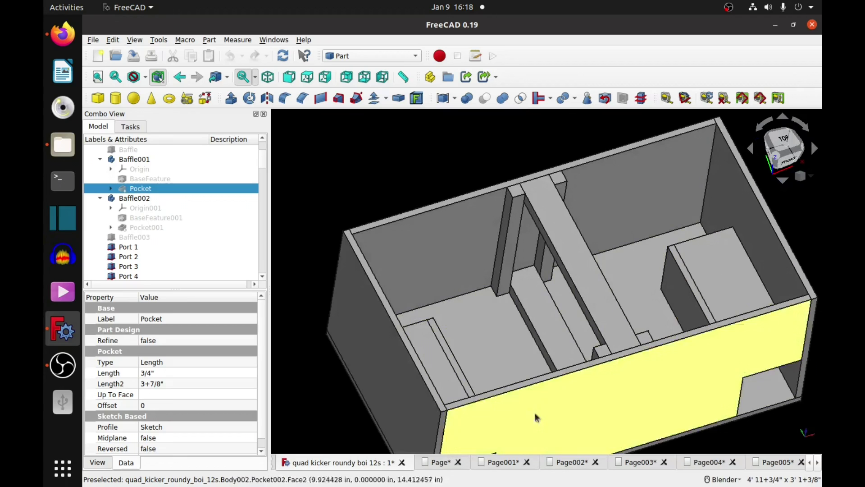
scroll(664, 347, "up", 2)
scroll(664, 347, "down", 3)
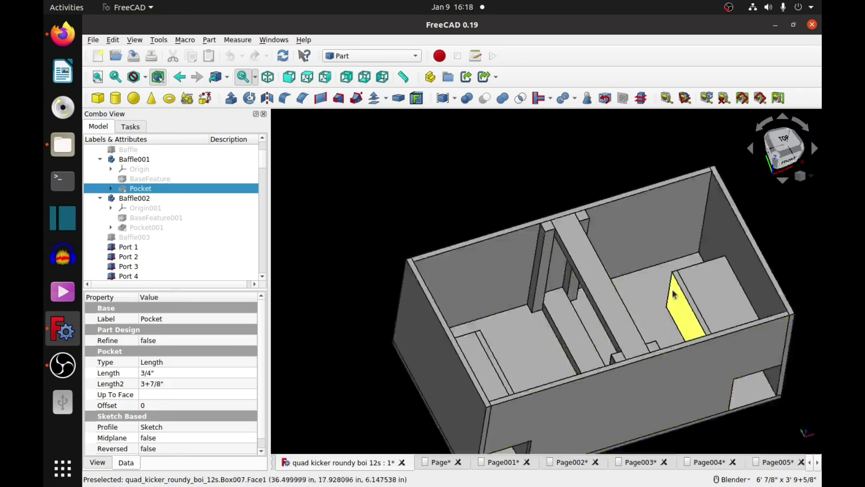
middle_click_drag(667, 315, 599, 270)
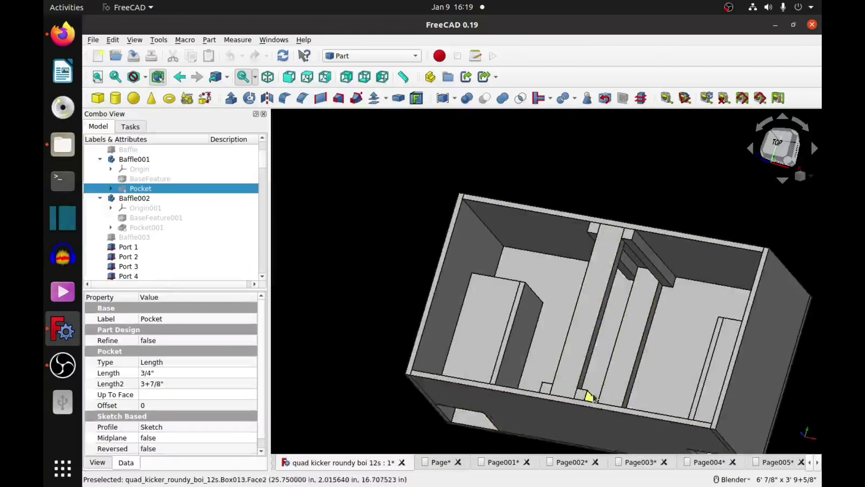
middle_click_drag(589, 396, 770, 374)
scroll(680, 383, "up", 3)
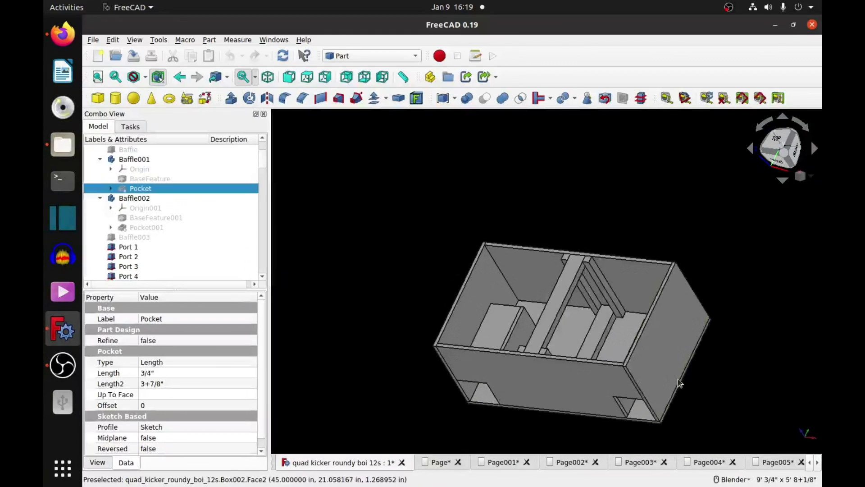
scroll(632, 351, "up", 2)
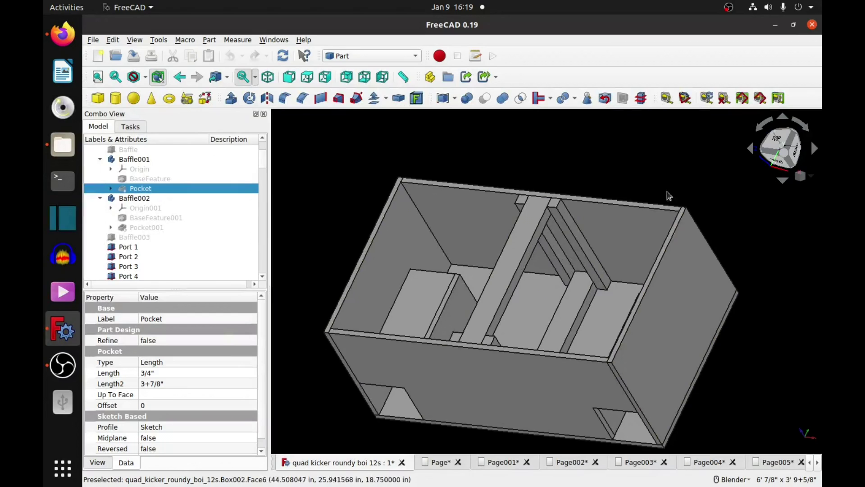
- Make Pocket001 visible again, restoring the baffle with four speaker holes, then select Pocket
left_click(153, 228)
key("space")
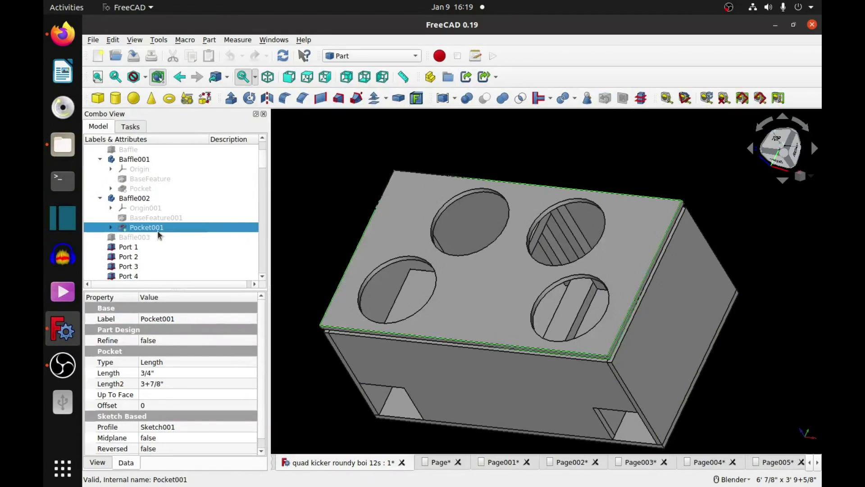
left_click(153, 188)
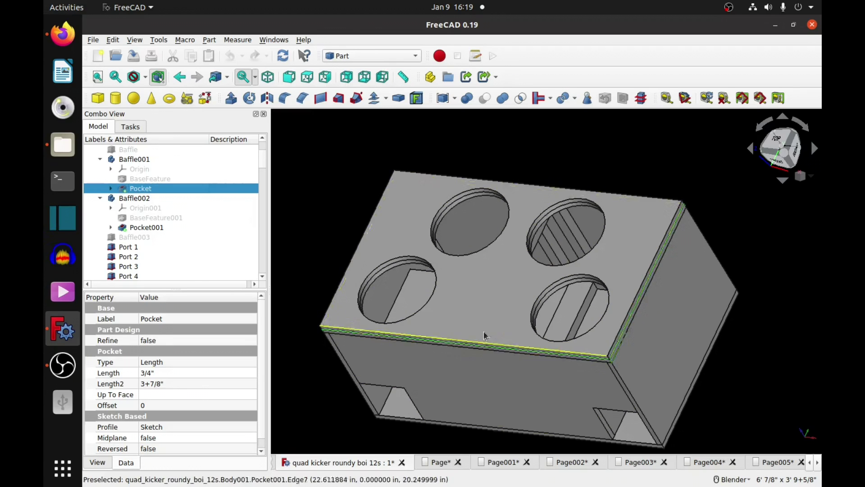
- Review the closed box from front, below-right, top and isometric angles, including the speaker cutouts
middle_click_drag(483, 284, 554, 293)
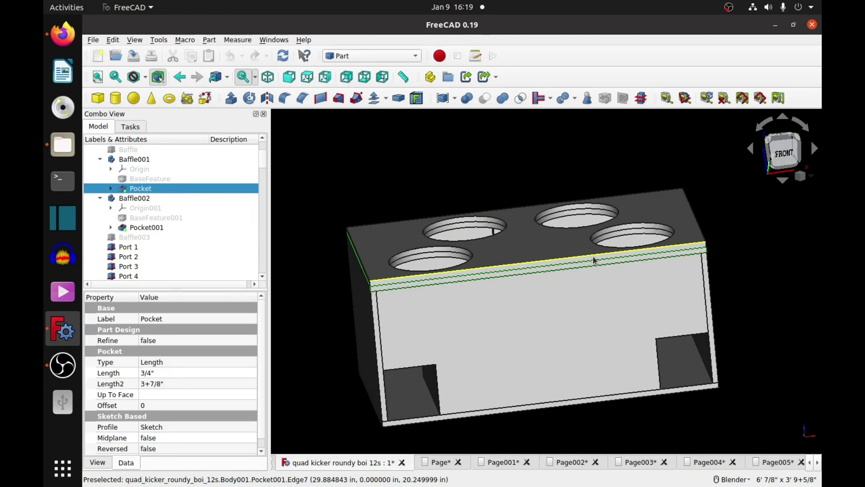
middle_click_drag(590, 289, 536, 343)
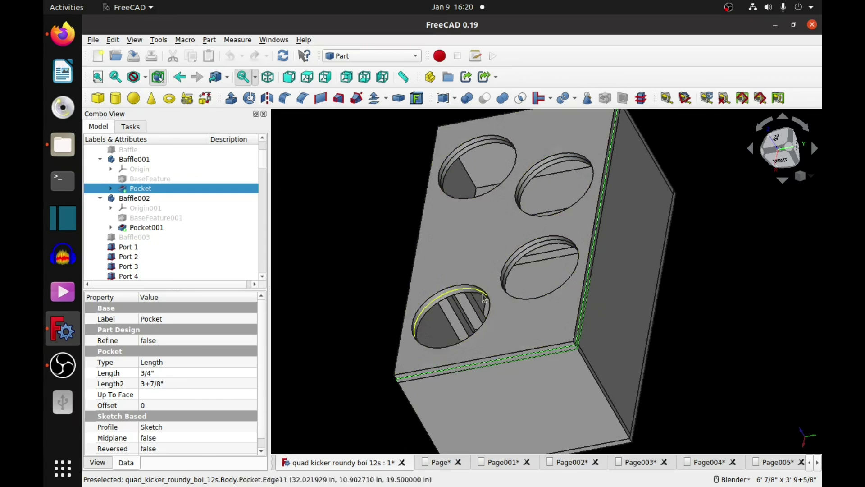
middle_click_drag(469, 311, 449, 201)
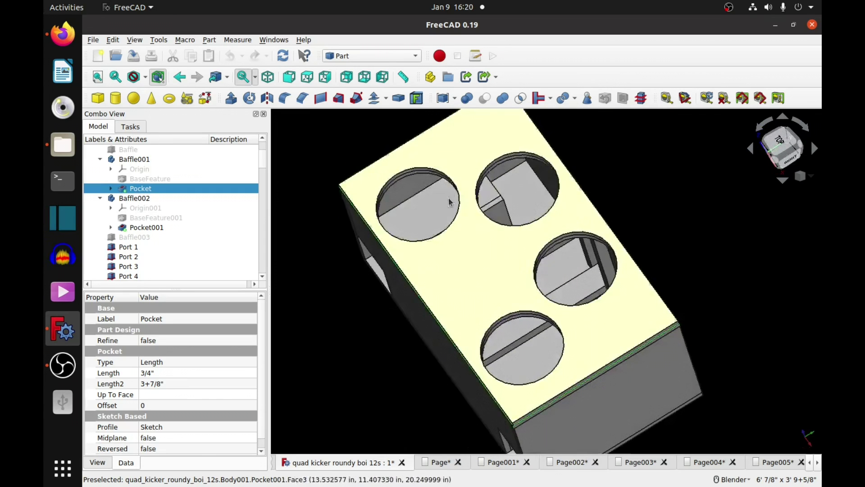
middle_click_drag(446, 298, 653, 349)
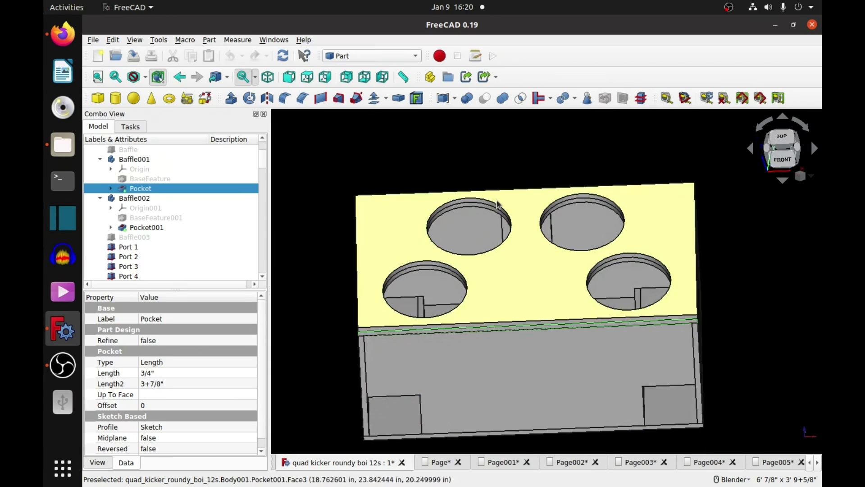
middle_click_drag(502, 205, 485, 317)
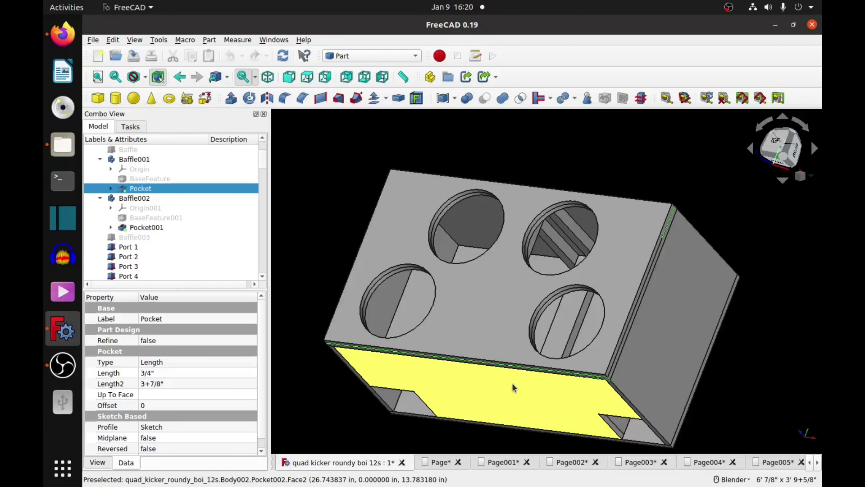
scroll(512, 382, "down", 3)
scroll(539, 415, "up", 3)
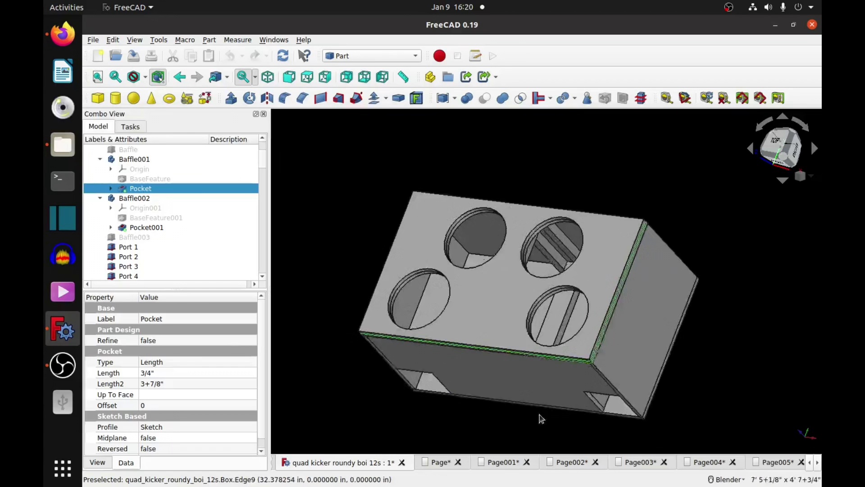
middle_click_drag(499, 398, 629, 341)
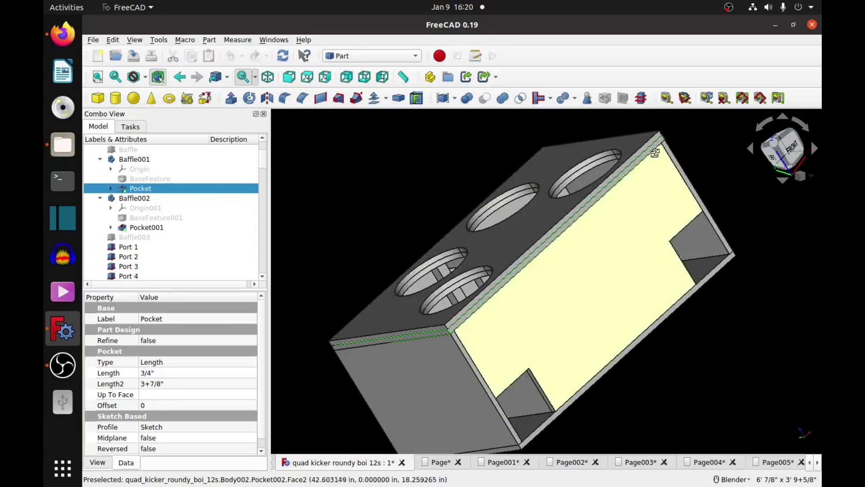
middle_click_drag(599, 252, 732, 200)
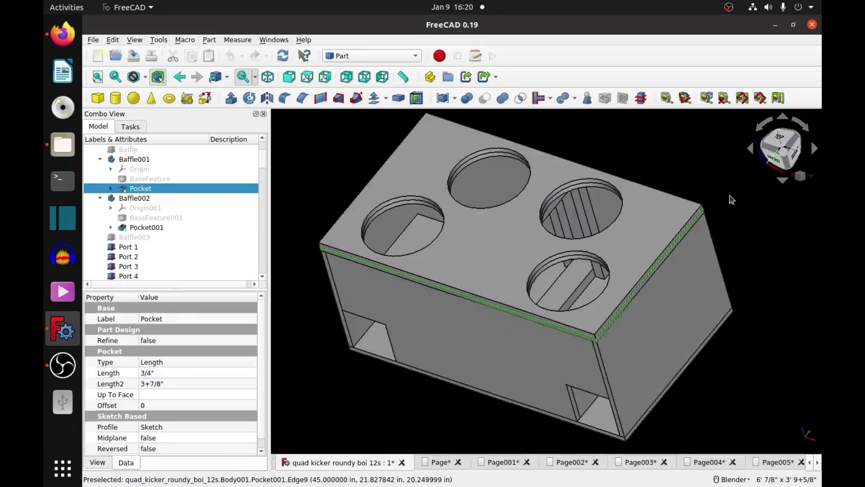